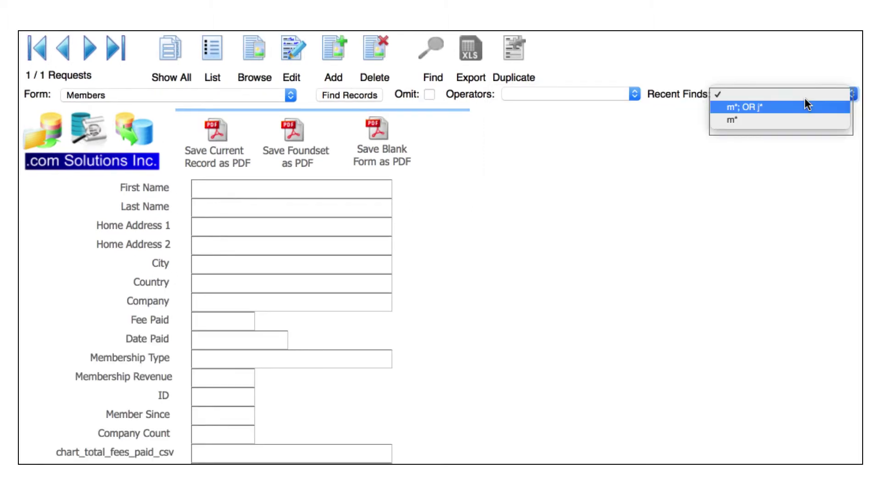
Rerun the recent 'm*; OR j*' find to list members with first names starting M or J.
{"action": "left_click", "coordinate": [806, 107]}
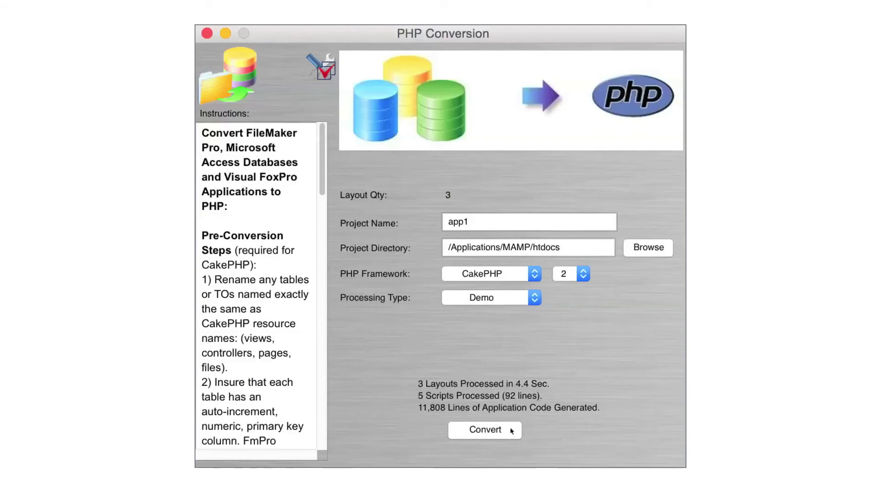
Start the PHP conversion for the app1 CakePHP project and let model creation run.
{"action": "left_click", "coordinate": [511, 431]}
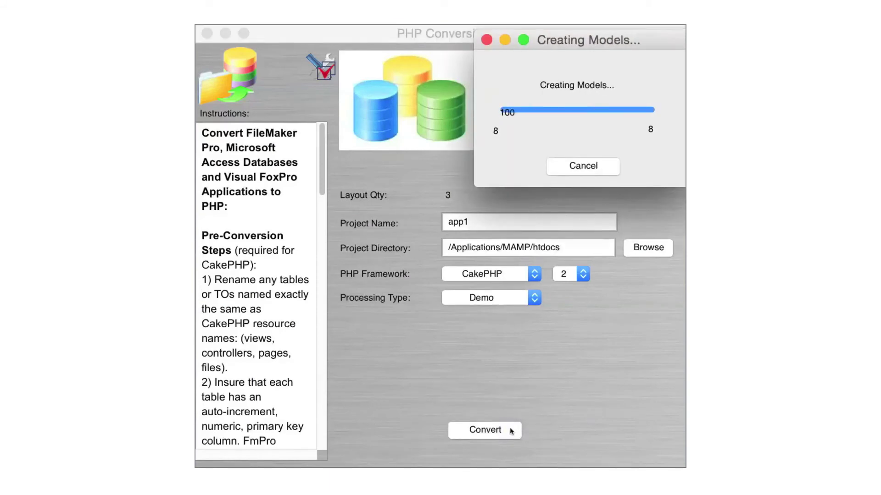